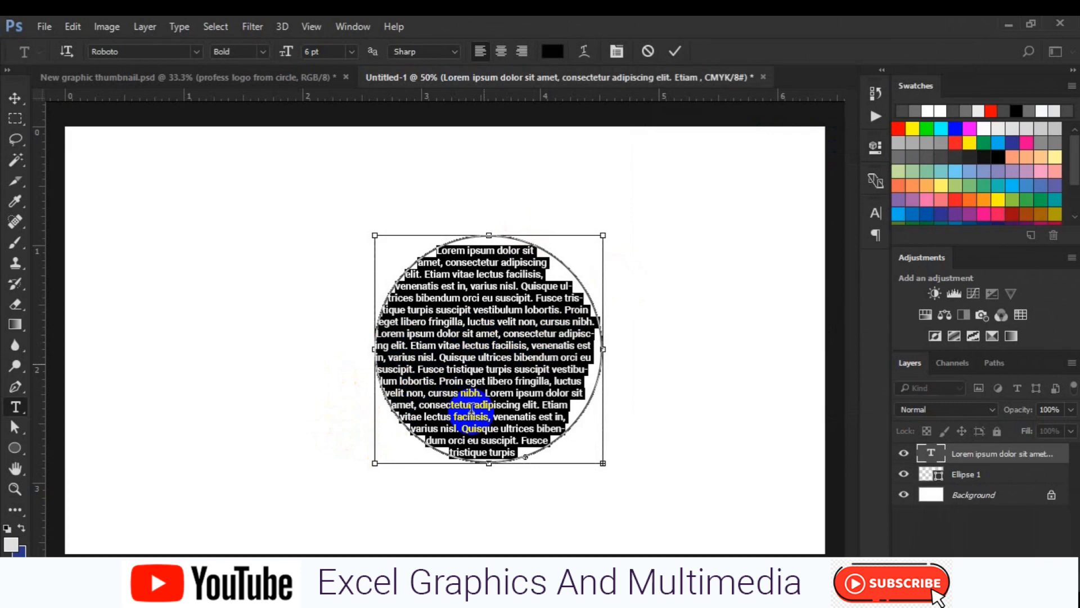
Set the circular Lorem ipsum text to Justify All and commit the text edit.
{"action": "key", "text": "ctrl+t"}
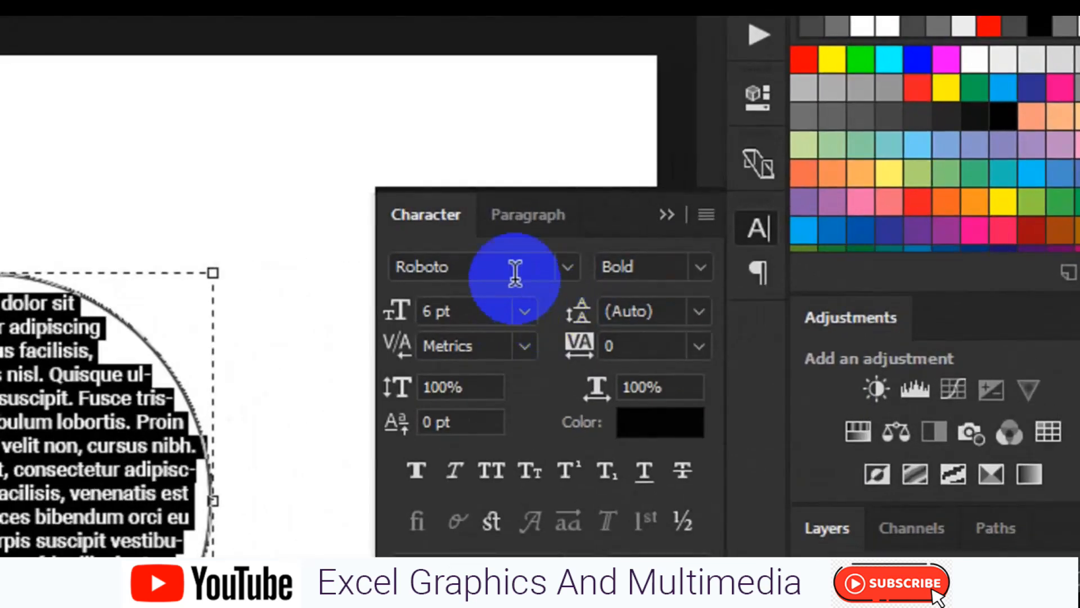
{"action": "left_click", "coordinate": [542, 215]}
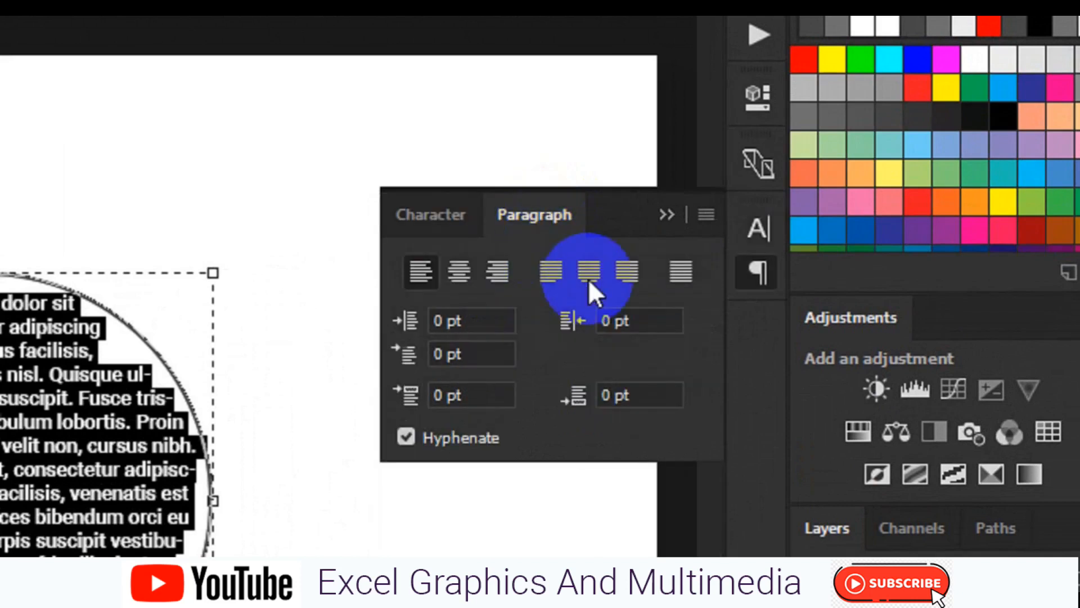
{"action": "left_click", "coordinate": [682, 275]}
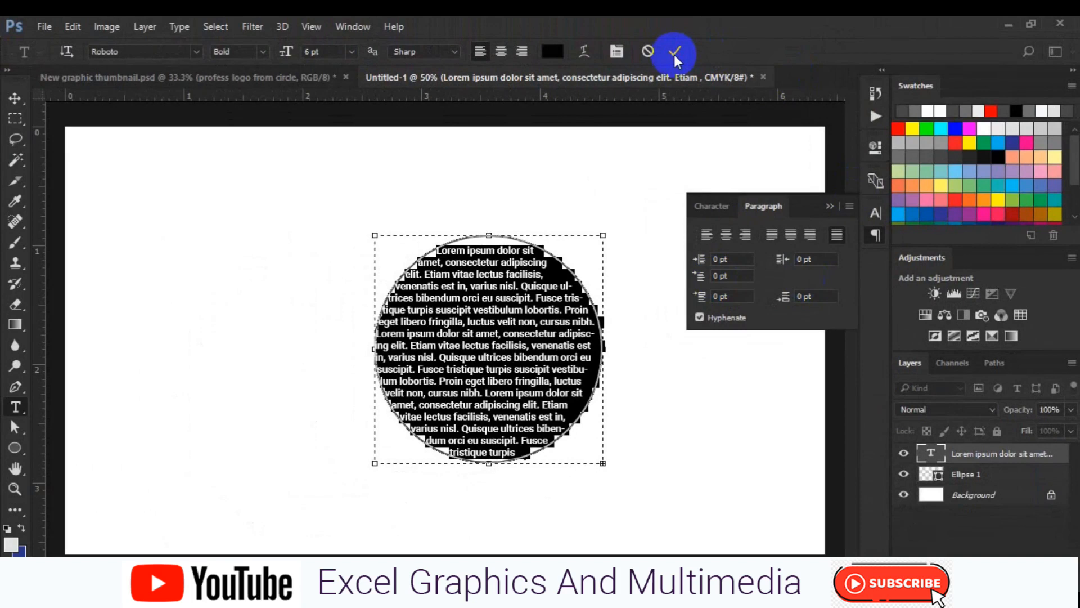
{"action": "left_click", "coordinate": [675, 52]}
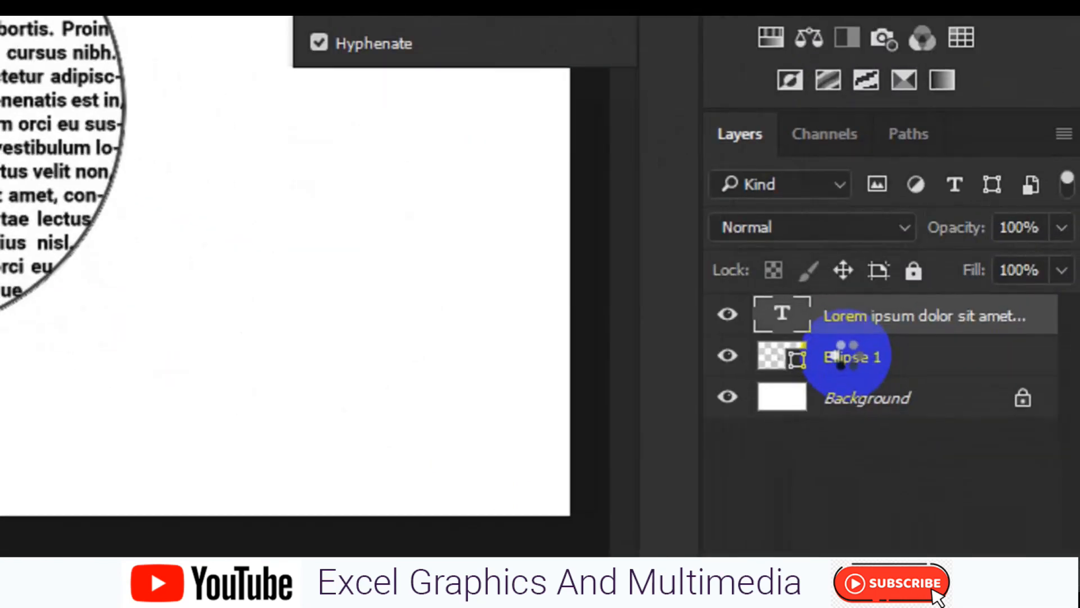
Delete the Ellipse 1 outline layer and move the circular text block to the right half of the canvas.
{"action": "left_click", "coordinate": [847, 358]}
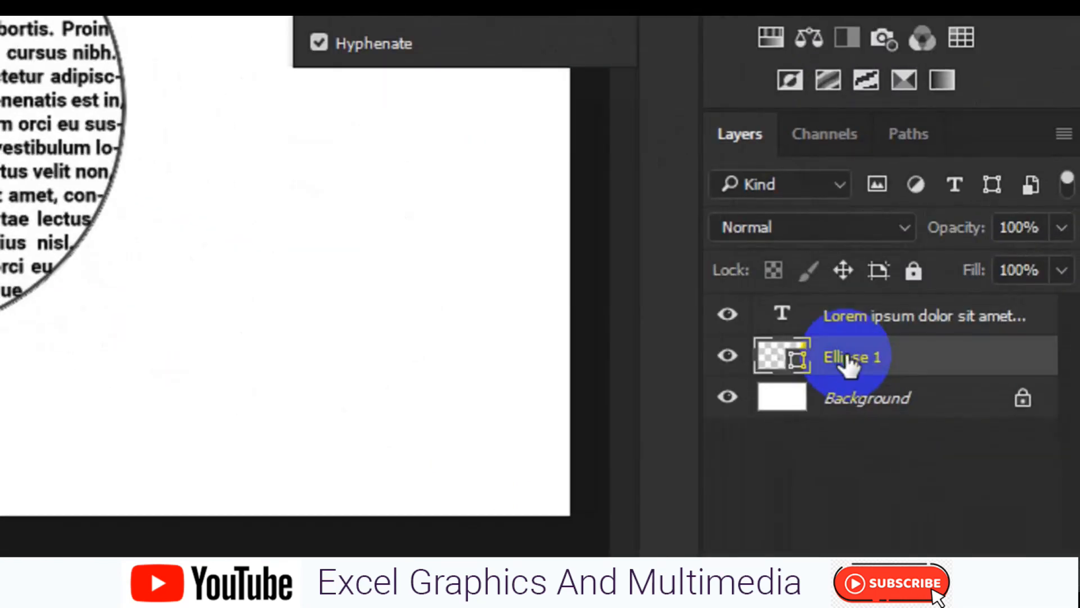
{"action": "key", "text": "Delete"}
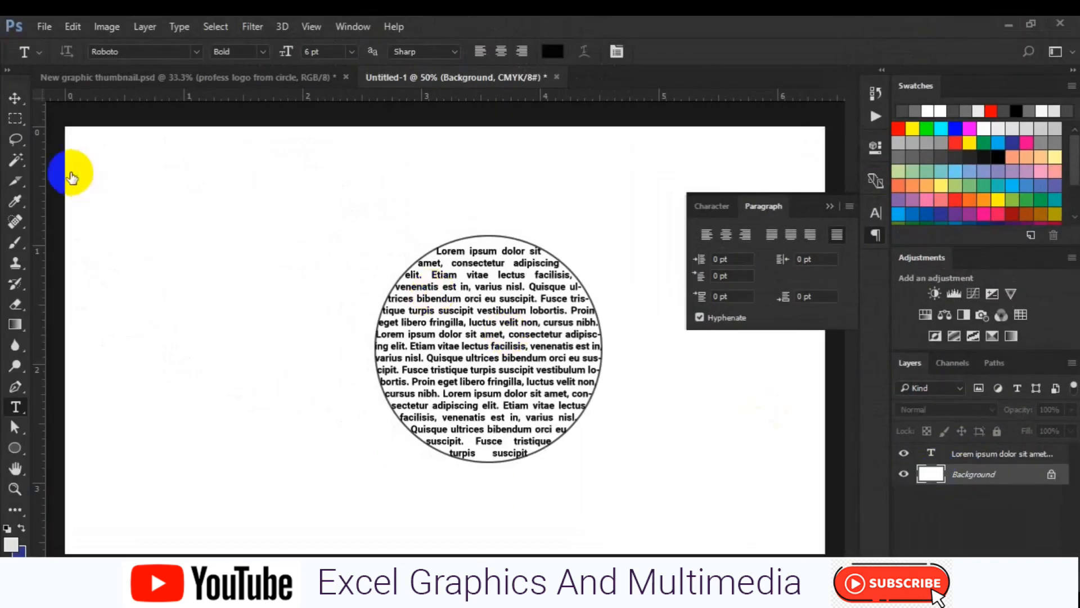
{"action": "left_click", "coordinate": [14, 99]}
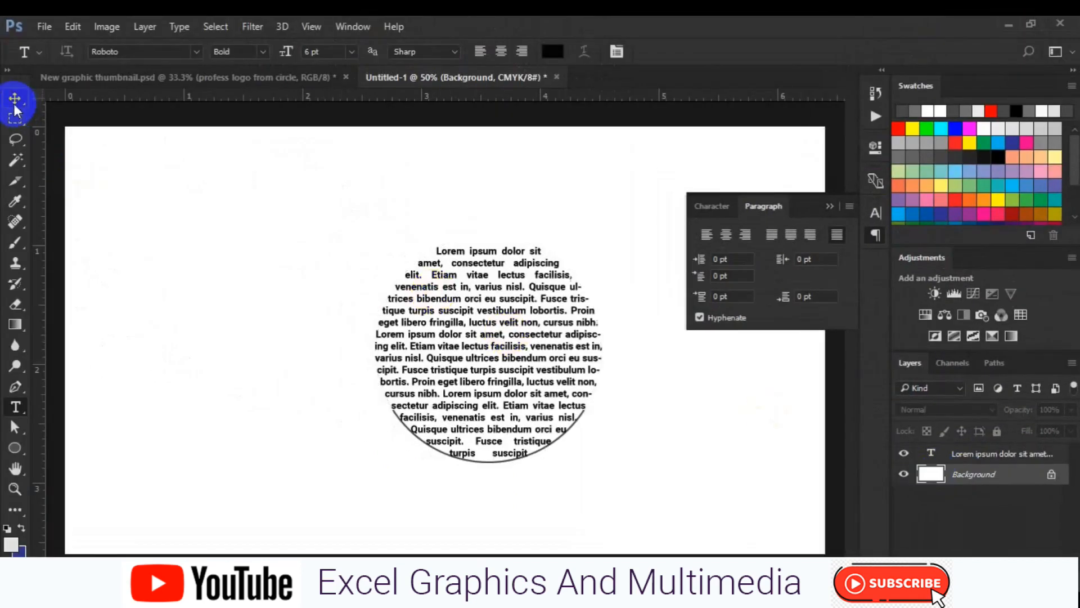
{"action": "left_click", "coordinate": [829, 206]}
{"action": "left_click_drag", "start_coordinate": [440, 375], "coordinate": [599, 382]}
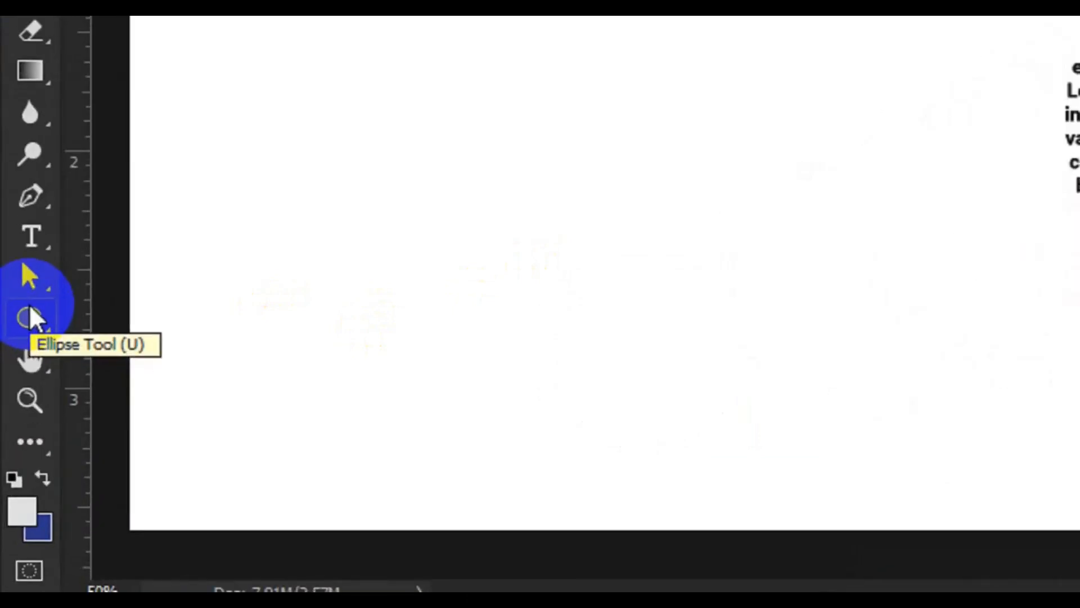
Choose the Custom Shape tool and pick a solid shield with a pointed top centre as its shape.
{"action": "right_click", "coordinate": [30, 306]}
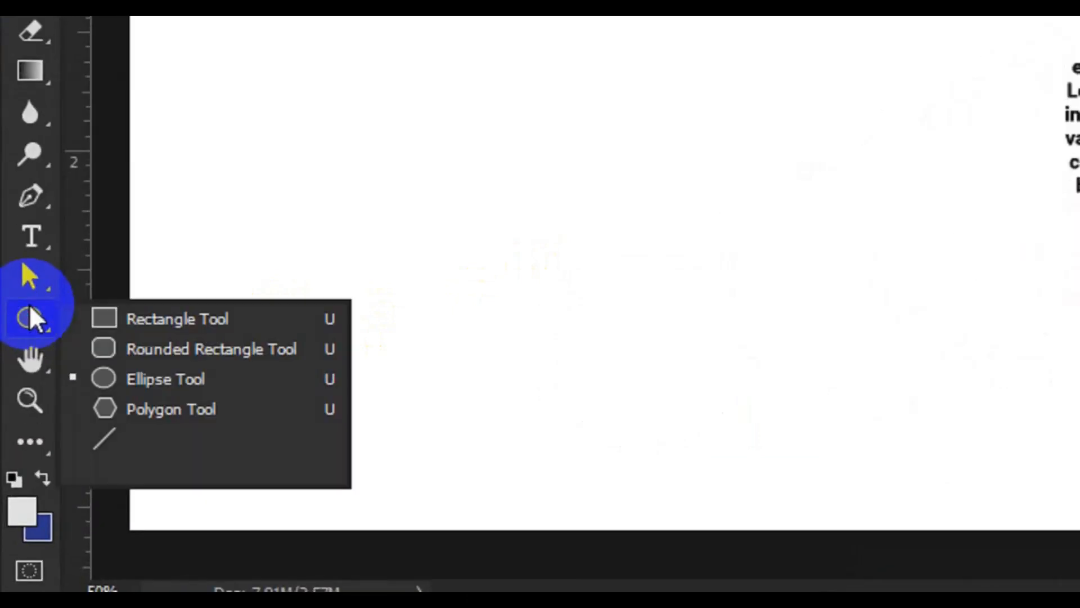
{"action": "left_click", "coordinate": [197, 457]}
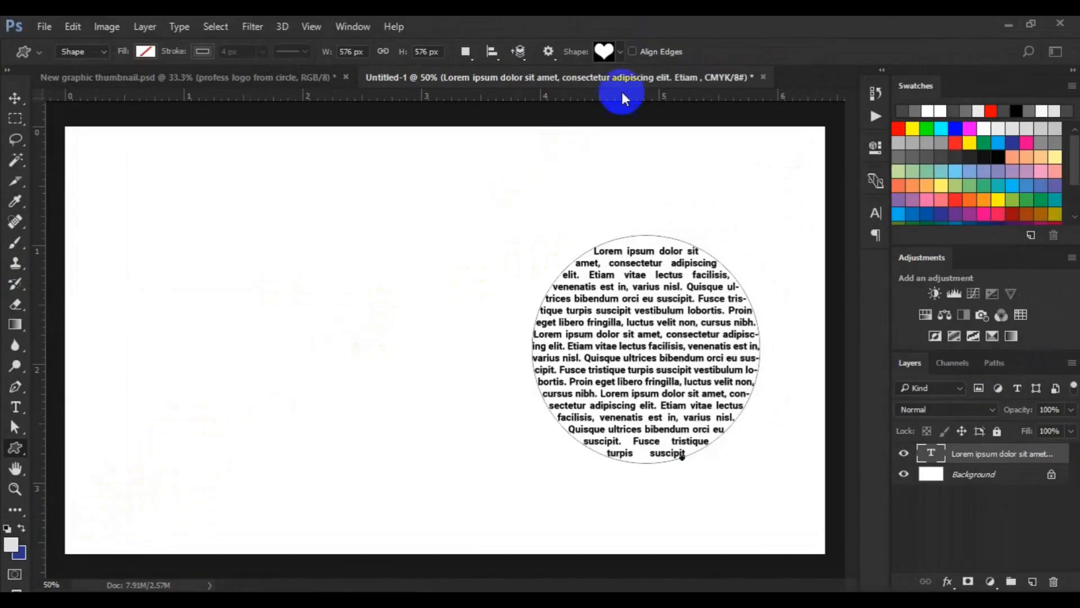
{"action": "left_click", "coordinate": [621, 50]}
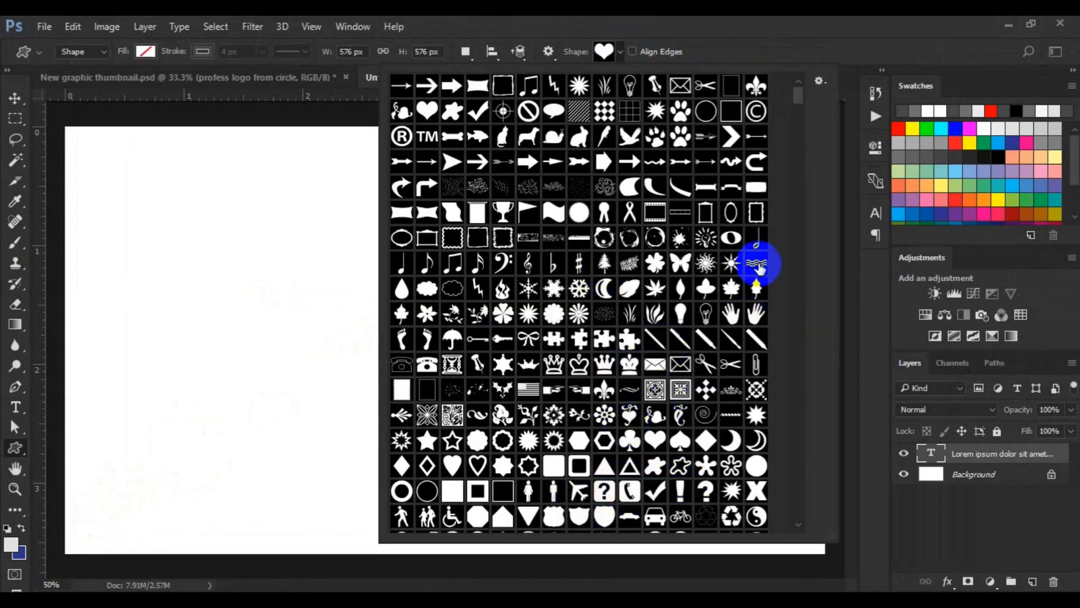
{"action": "left_click", "coordinate": [798, 94]}
{"action": "left_click_drag", "start_coordinate": [798, 94], "coordinate": [800, 120]}
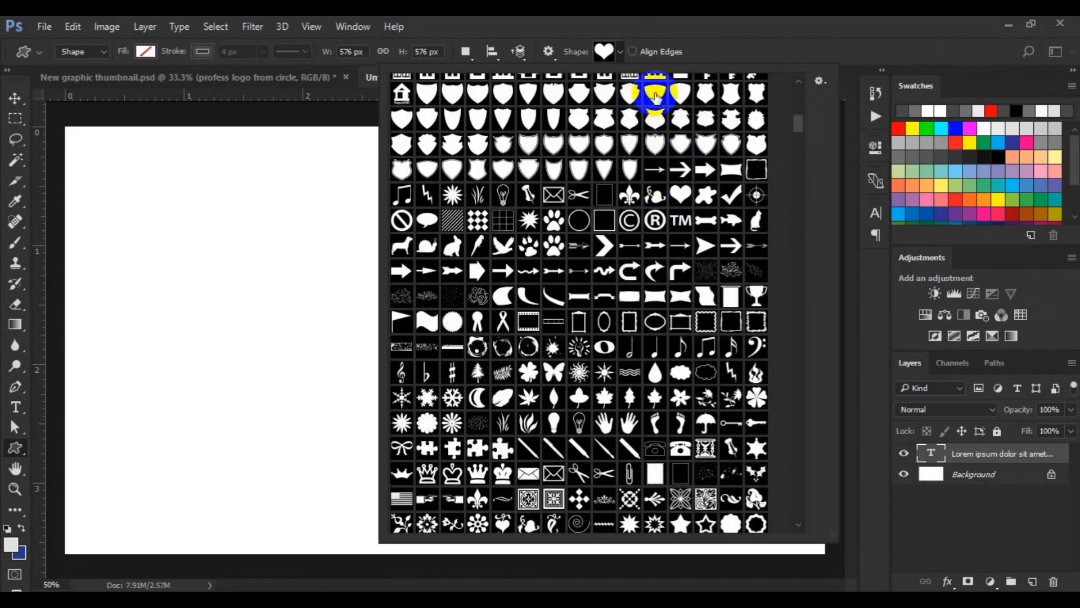
{"action": "left_click", "coordinate": [505, 96]}
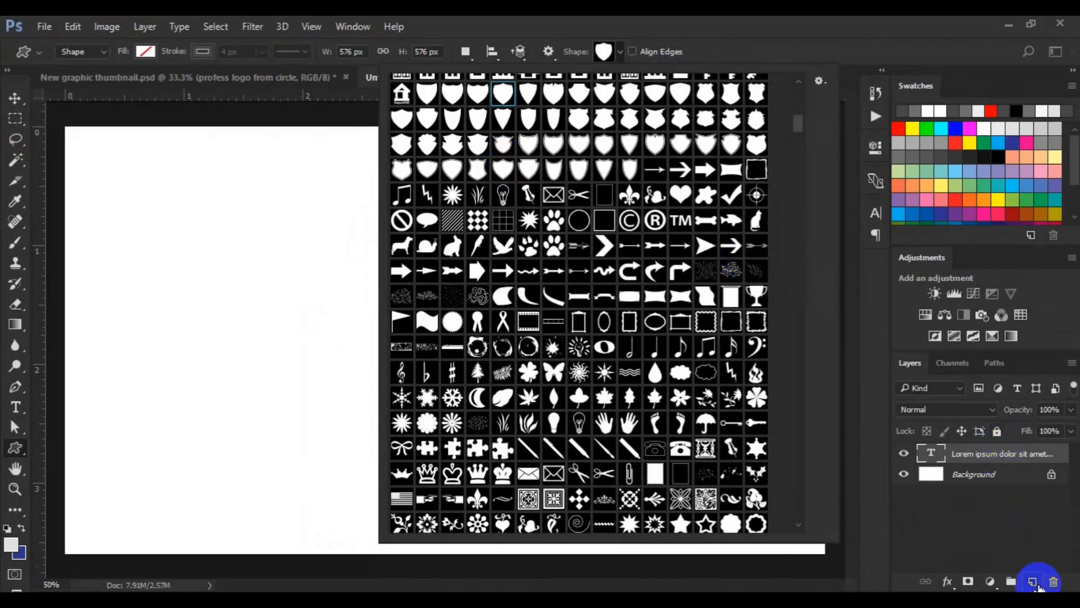
Add a new layer and draw the shield outline on the empty canvas area left of the circular text.
{"action": "left_click", "coordinate": [1038, 583]}
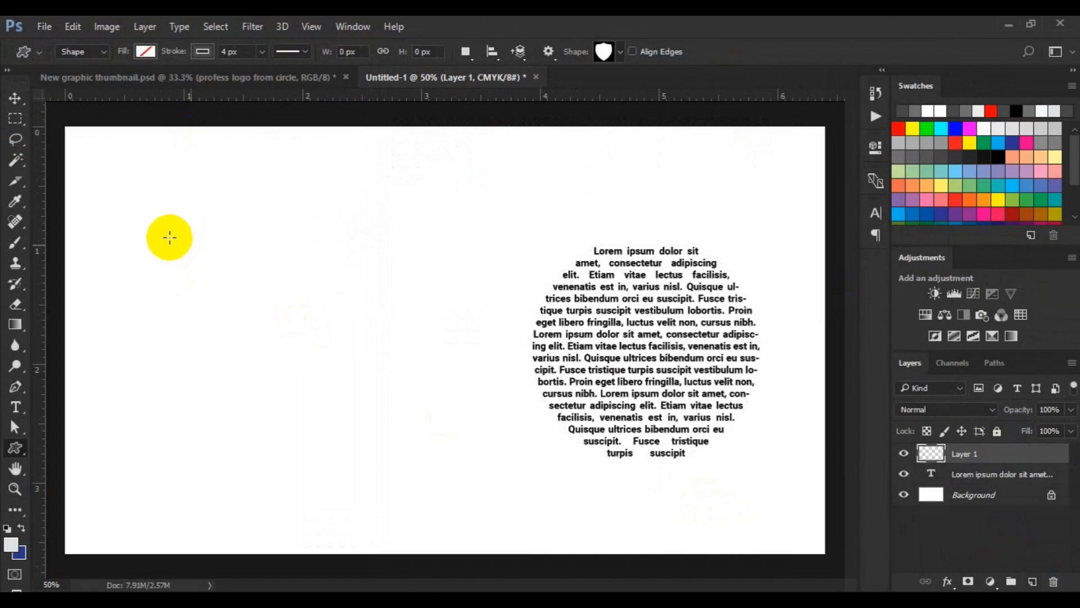
{"action": "mouse_move", "coordinate": [169, 237]}
{"action": "left_mouse_down"}
{"action": "mouse_move", "coordinate": [275, 309]}
{"action": "mouse_move", "coordinate": [350, 399]}
{"action": "left_mouse_up"}
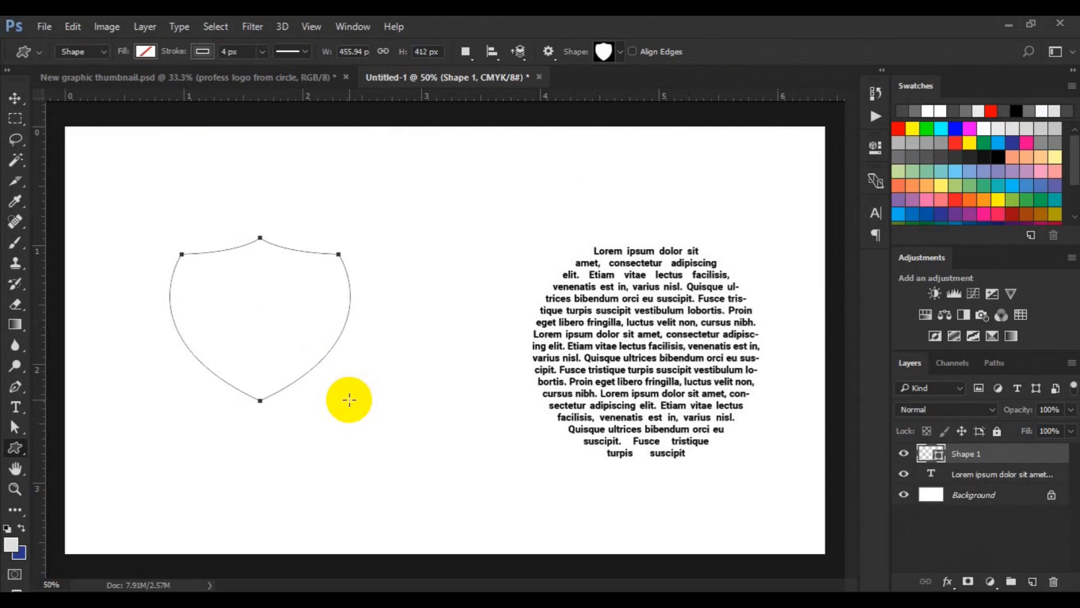
{"action": "key", "text": "ctrl+z"}
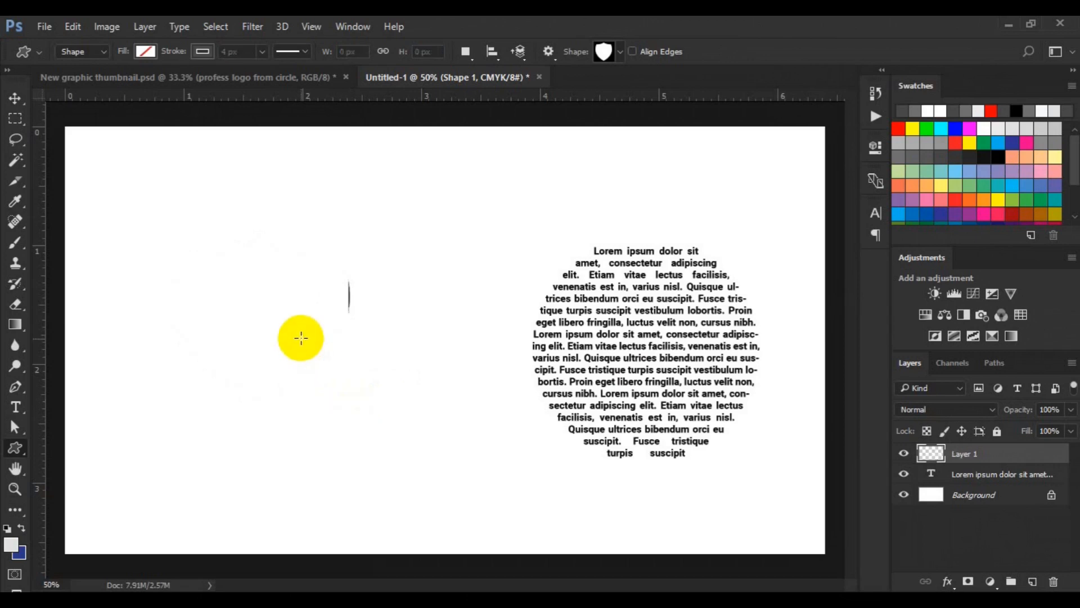
{"action": "left_click_drag", "start_coordinate": [219, 229], "coordinate": [410, 422]}
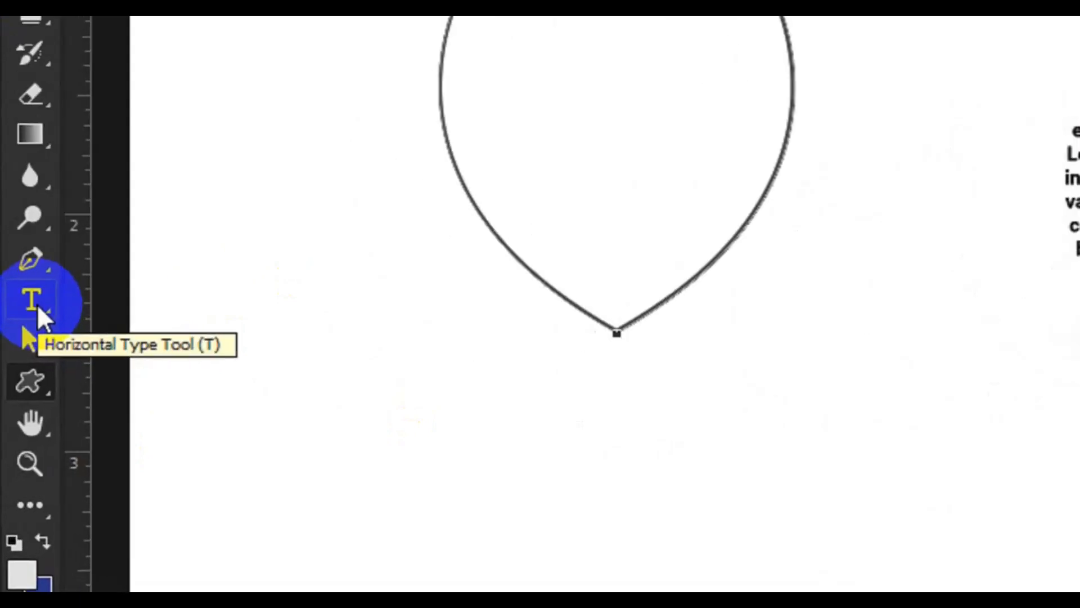
Create area text inside the shield outline and fill it with two pasted copies of the Lorem ipsum paragraph.
{"action": "left_click", "coordinate": [18, 413]}
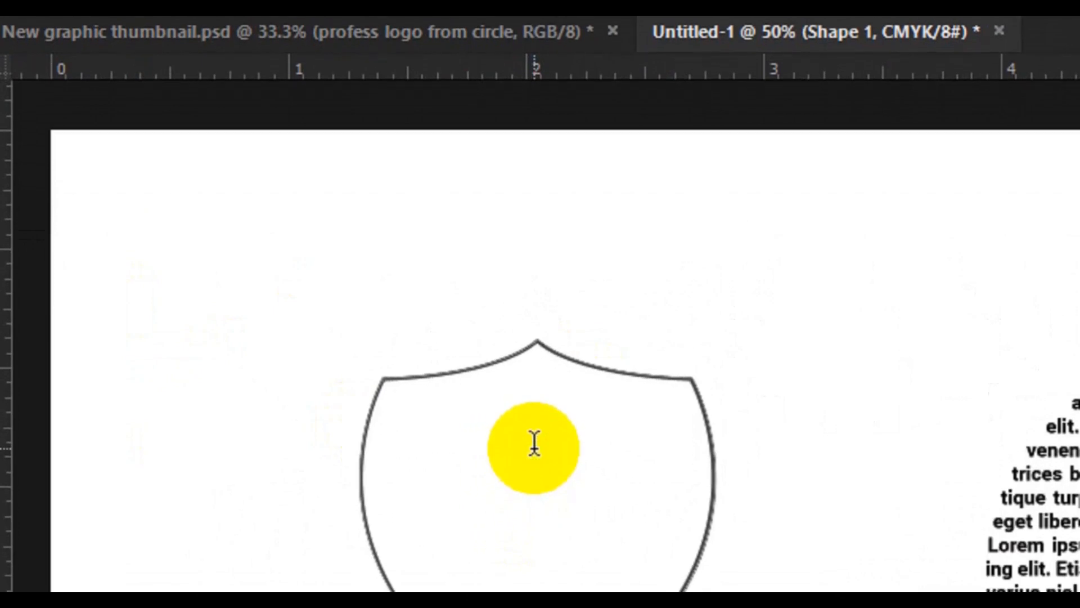
{"action": "left_click", "coordinate": [534, 444]}
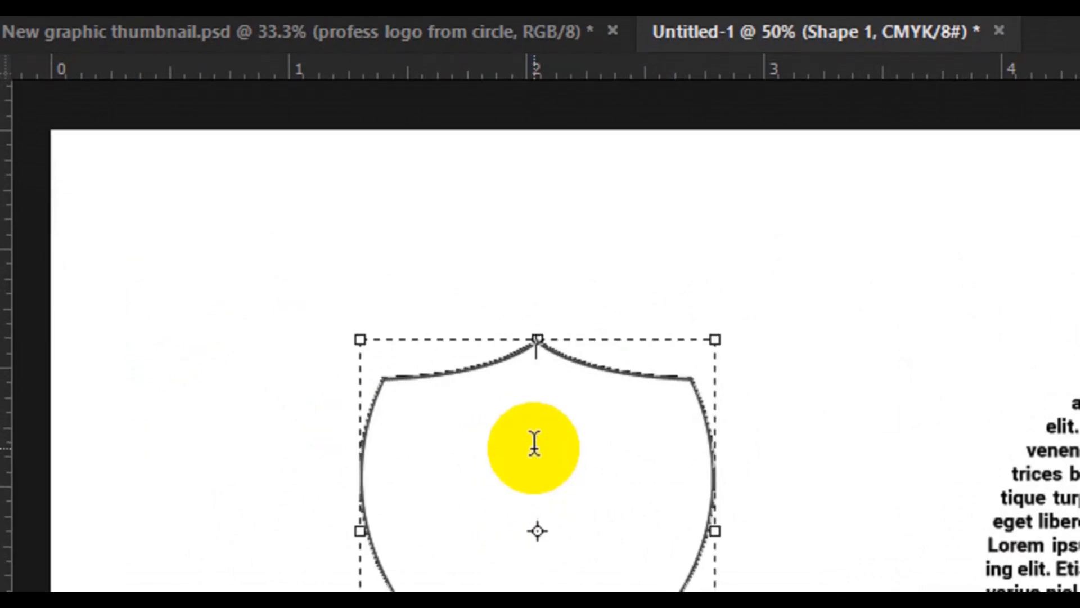
{"action": "key", "text": "ctrl+shift+r"}
{"action": "key", "text": "ctrl+shift+l"}
{"action": "key", "text": "ctrl+a"}
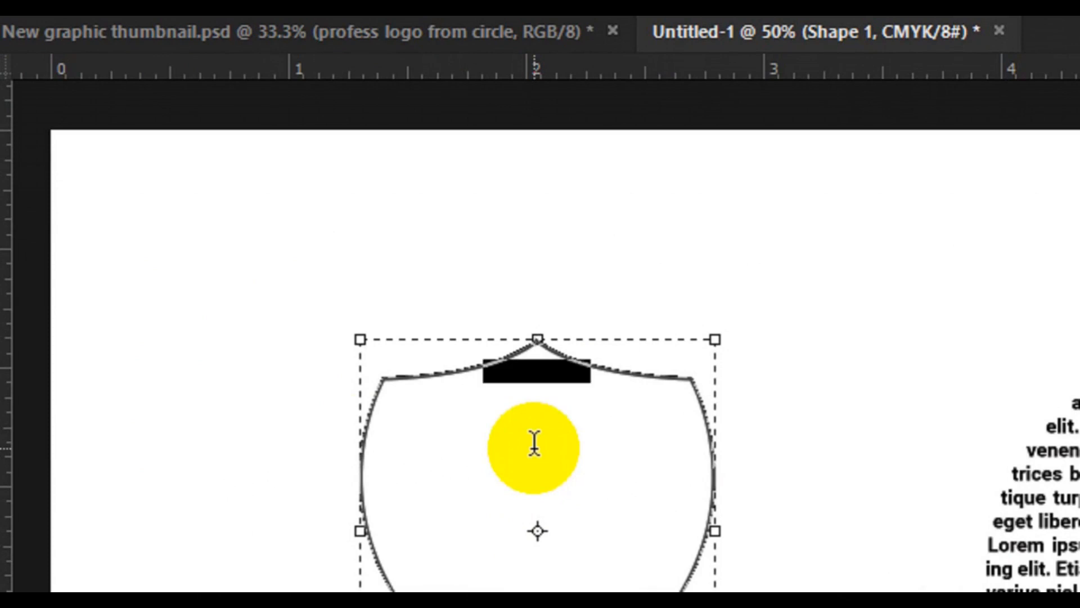
{"action": "key", "text": "ctrl+v"}
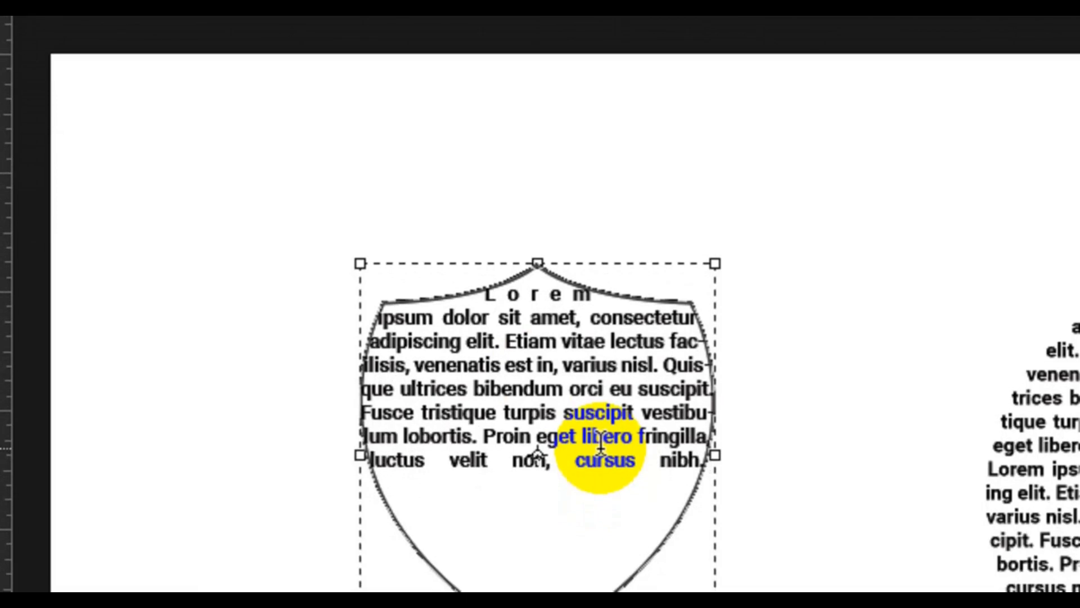
{"action": "key", "text": "ctrl"}
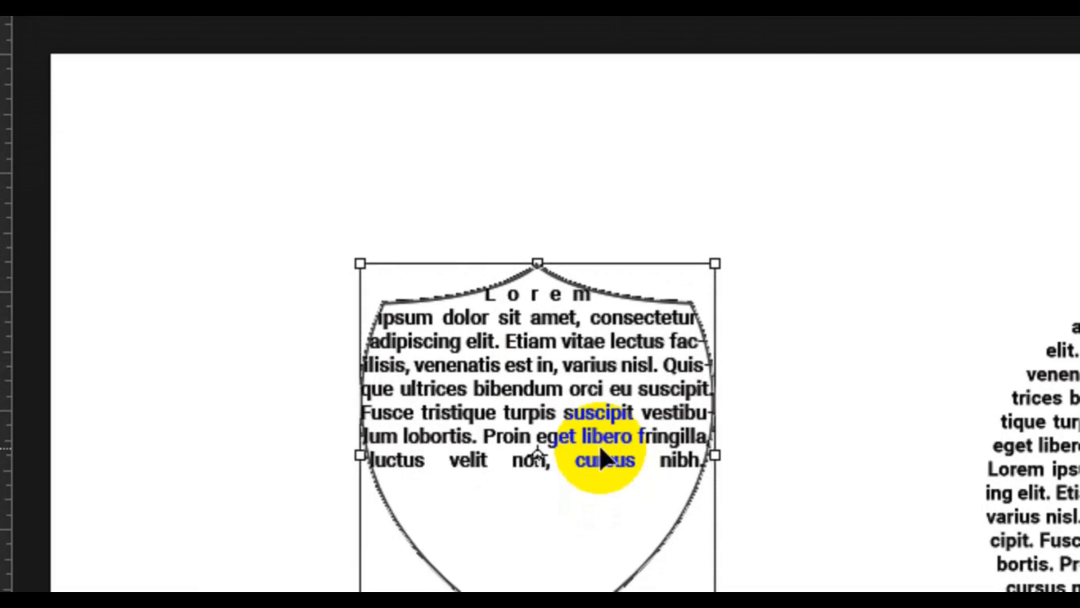
{"action": "key", "text": "ctrl+v"}
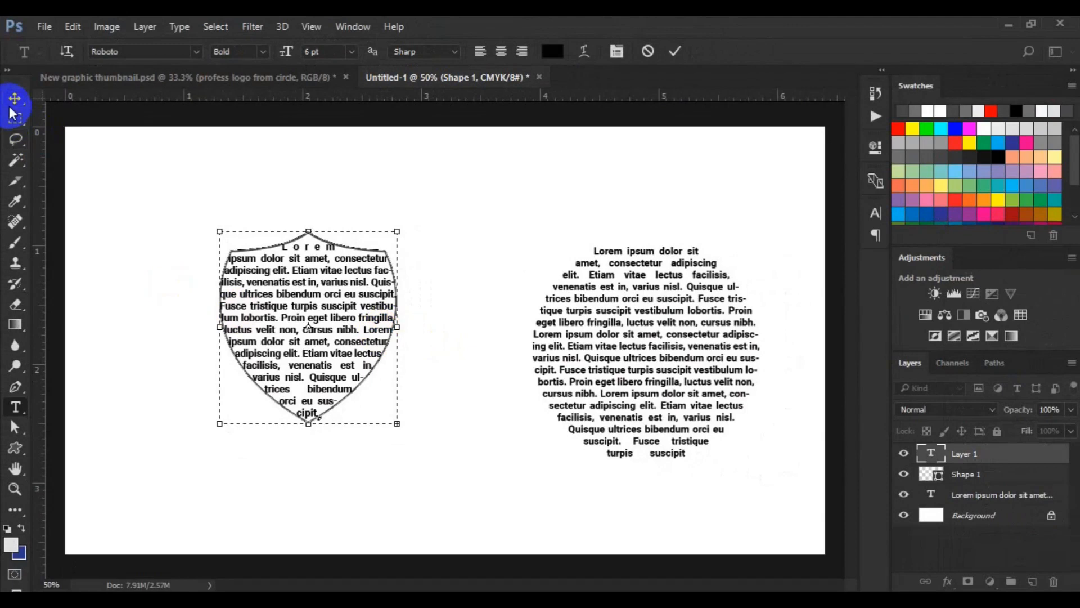
{"action": "left_click", "coordinate": [9, 106]}
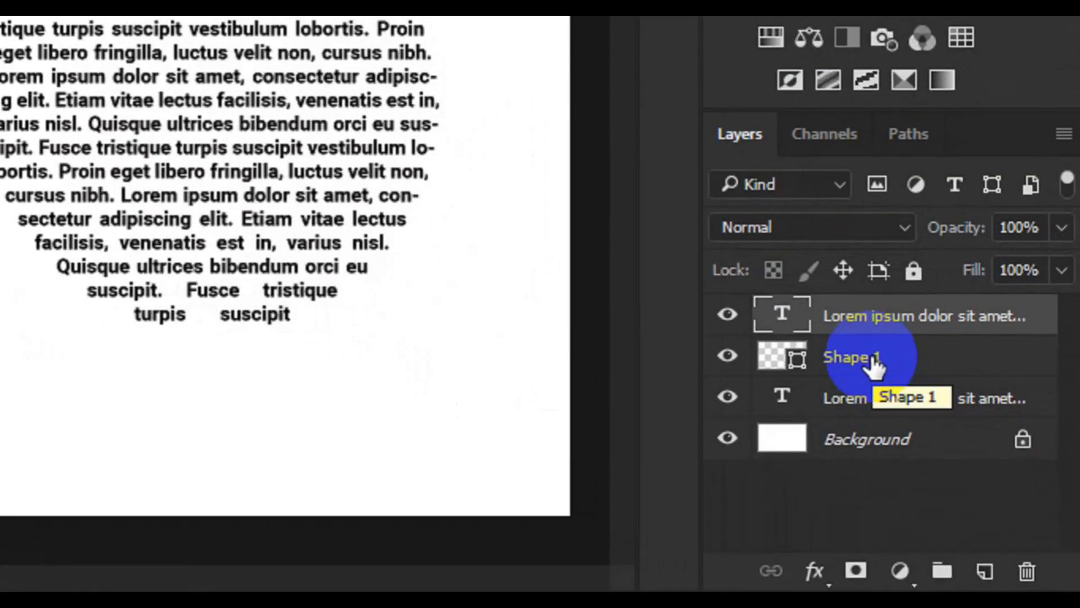
Delete the Shape 1 layer so that only the shield-shaped text remains.
{"action": "left_click", "coordinate": [873, 363]}
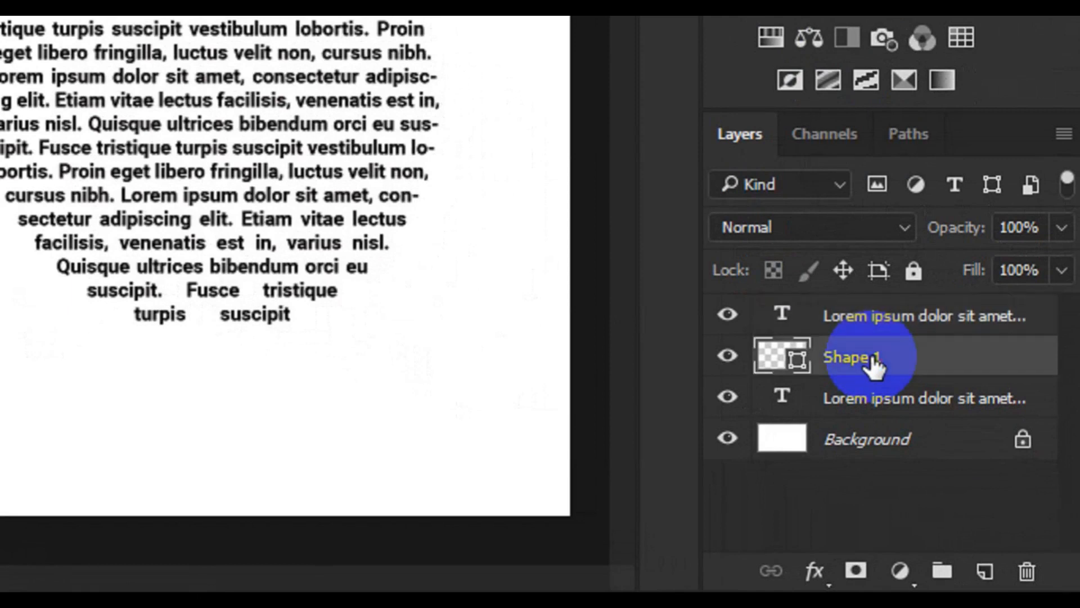
{"action": "key", "text": "Delete"}
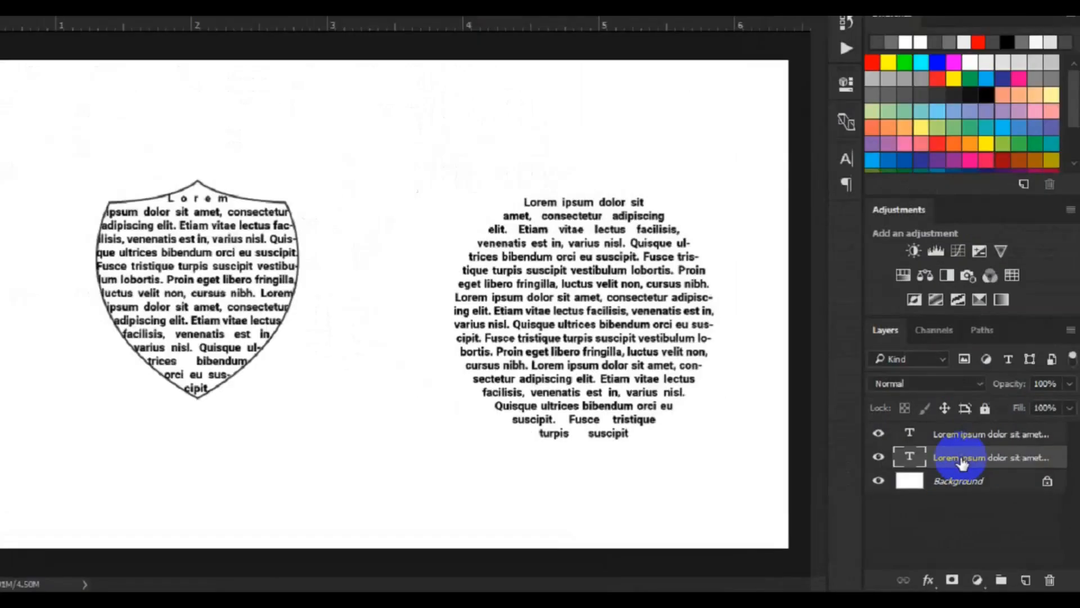